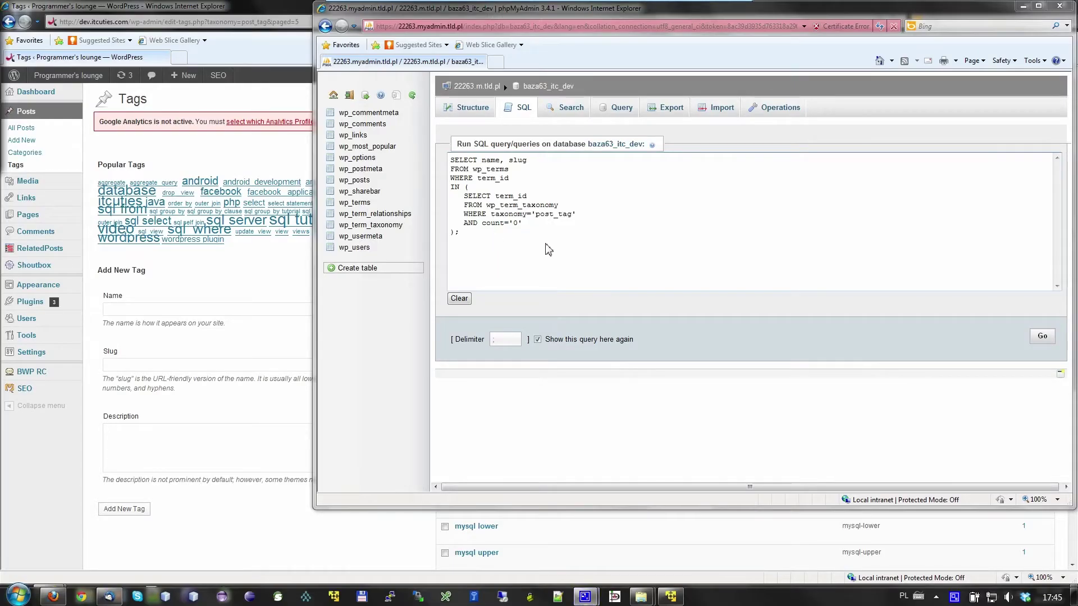
# Page through the WordPress tag list of zero-post '%' tags, then return to phpMyAdmin
pyautogui.click(256, 275)
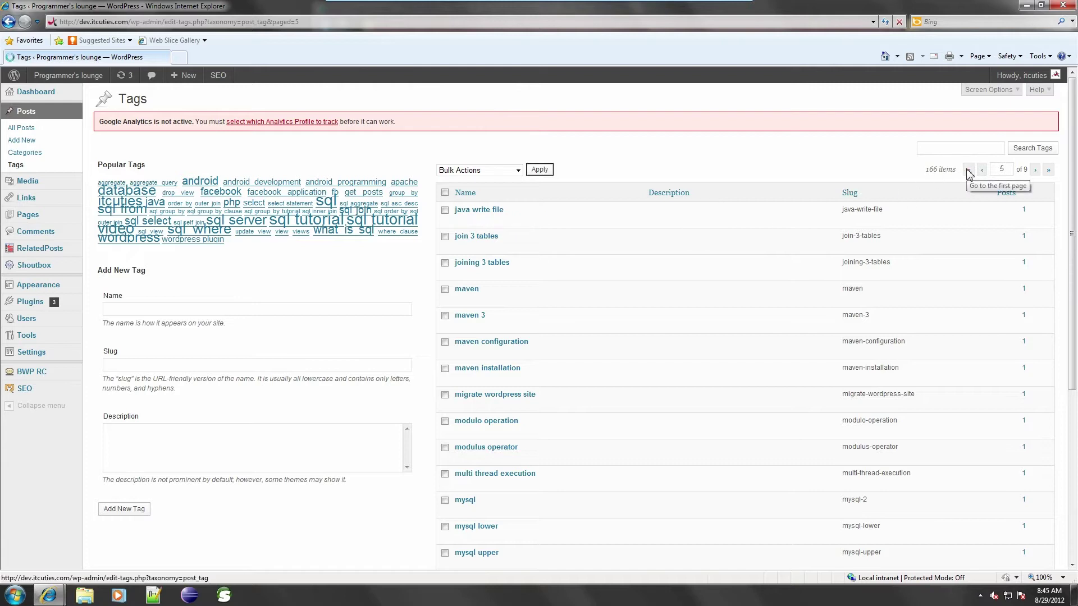
pyautogui.click(969, 173)
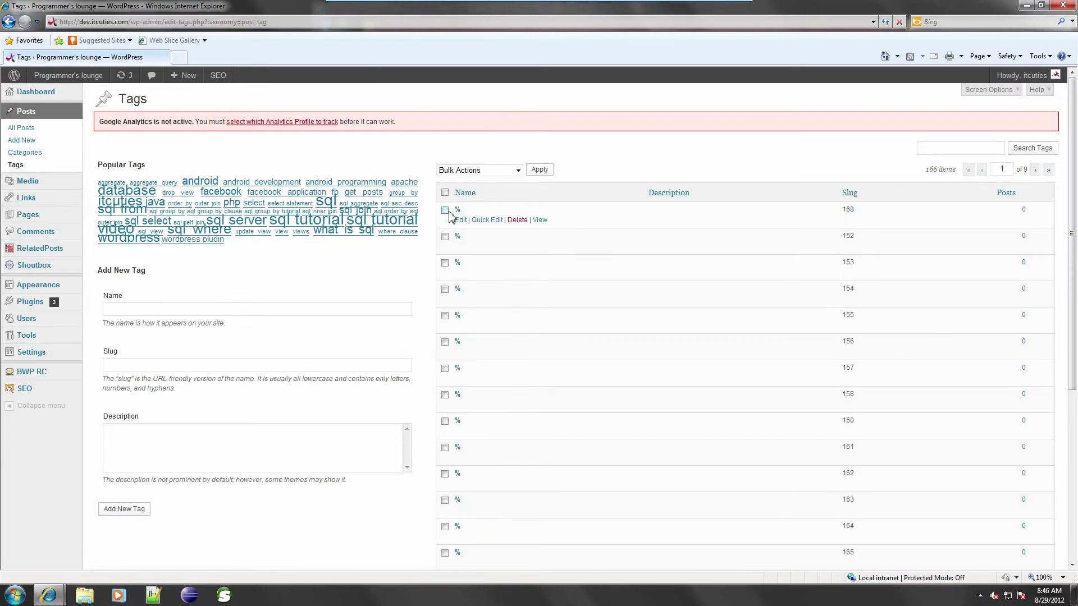
pyautogui.click(1036, 171)
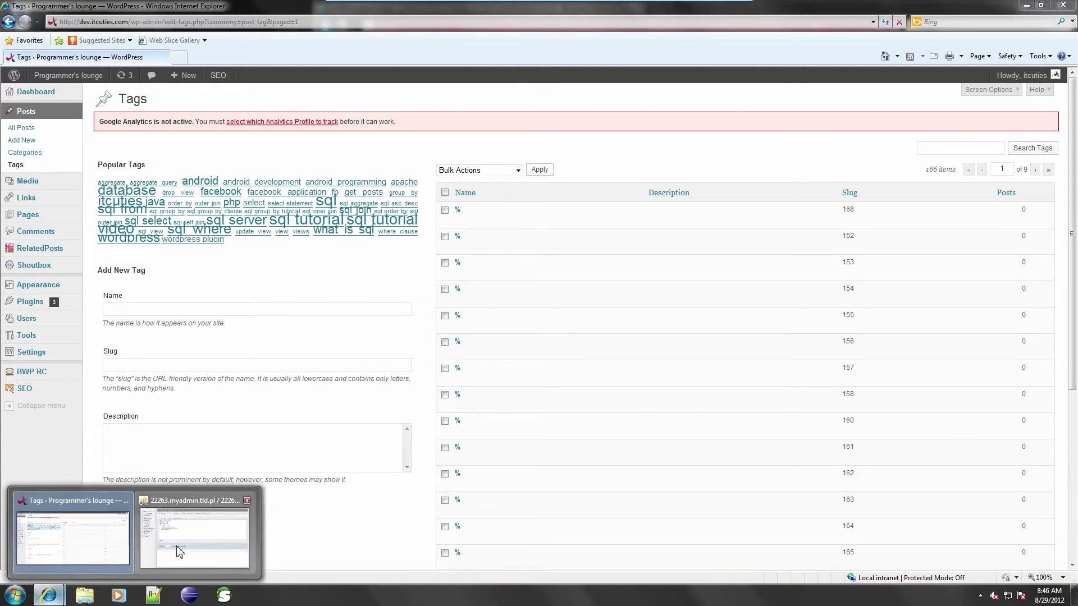
pyautogui.click(177, 543)
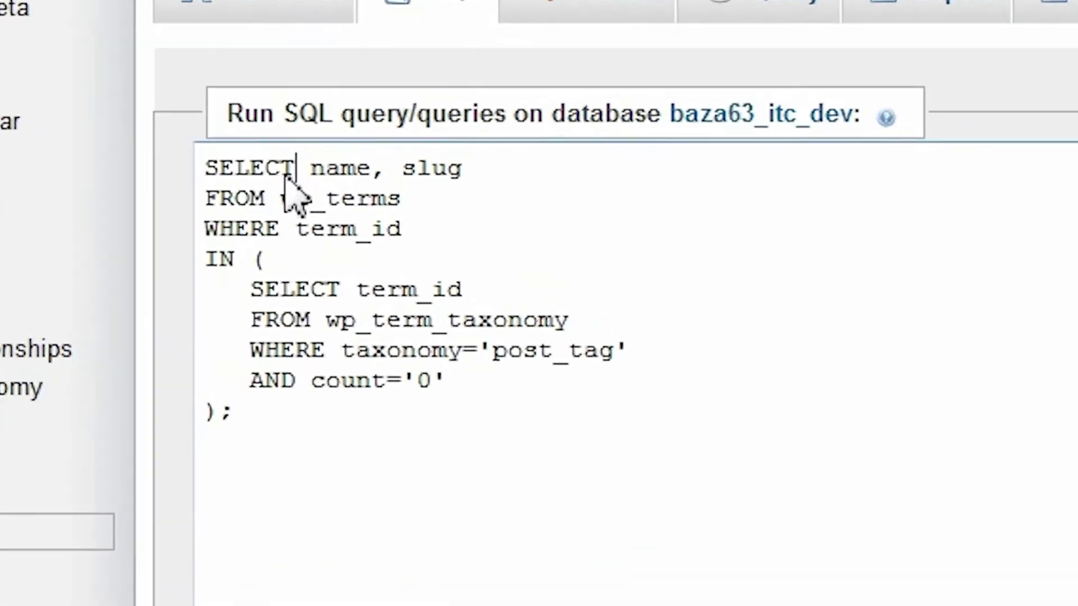
pyautogui.doubleClick(376, 202)
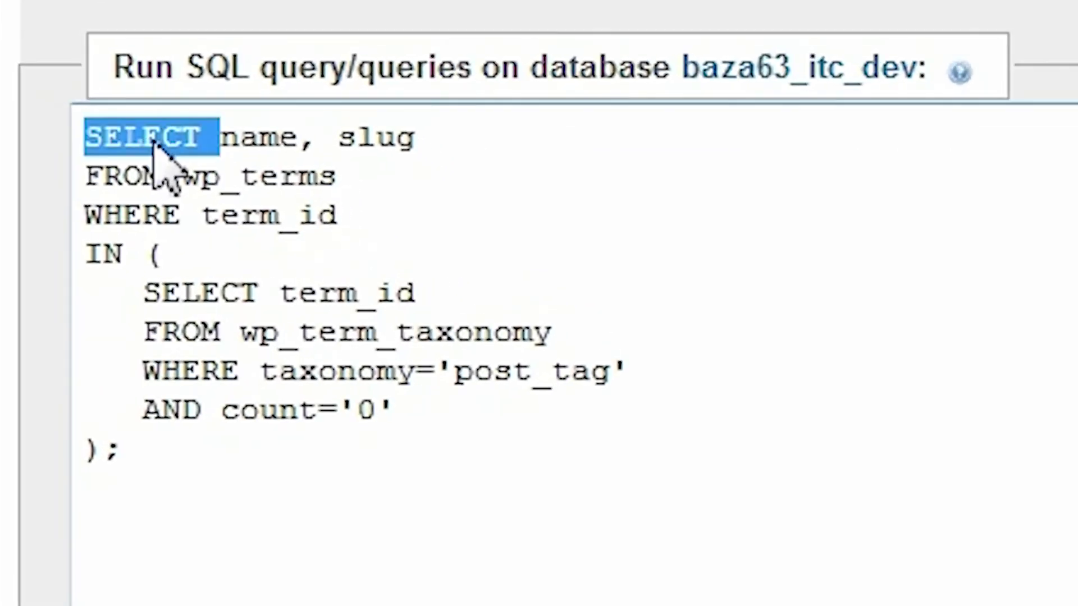
pyautogui.doubleClick(261, 137)
pyautogui.click(352, 139)
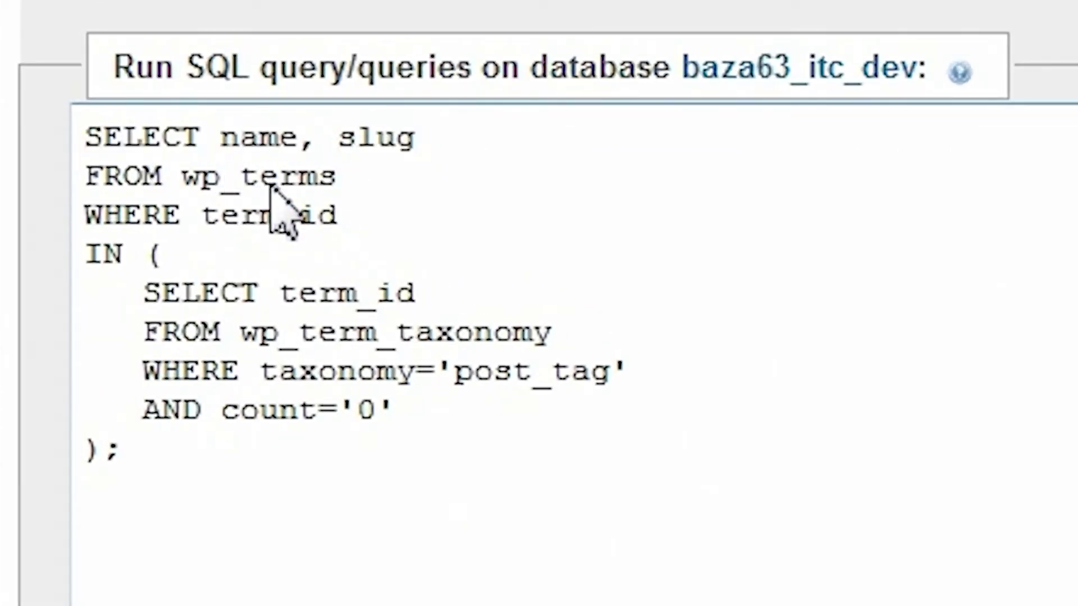
pyautogui.tripleClick(273, 185)
pyautogui.click(193, 195)
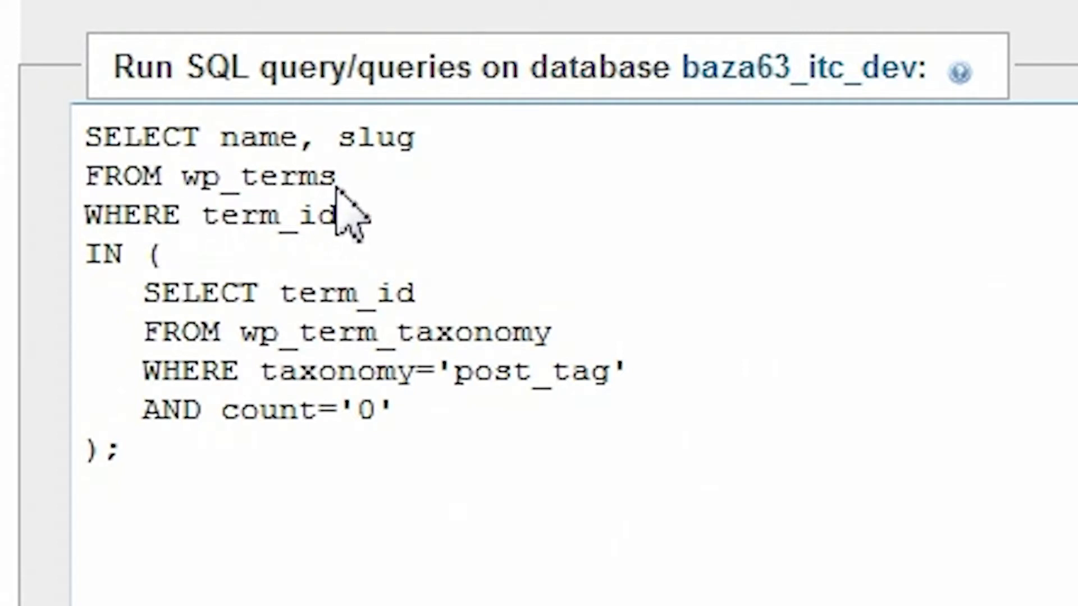
pyautogui.moveTo(202, 224); pyautogui.dragTo(339, 218)
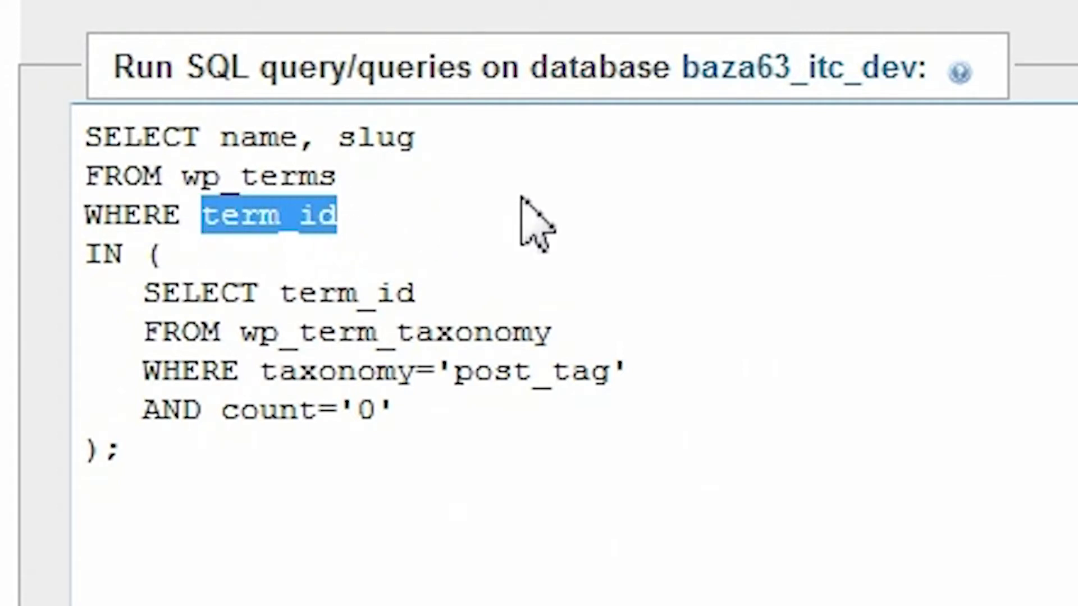
pyautogui.doubleClick(104, 265)
pyautogui.doubleClick(174, 291)
pyautogui.moveTo(424, 295); pyautogui.dragTo(282, 291)
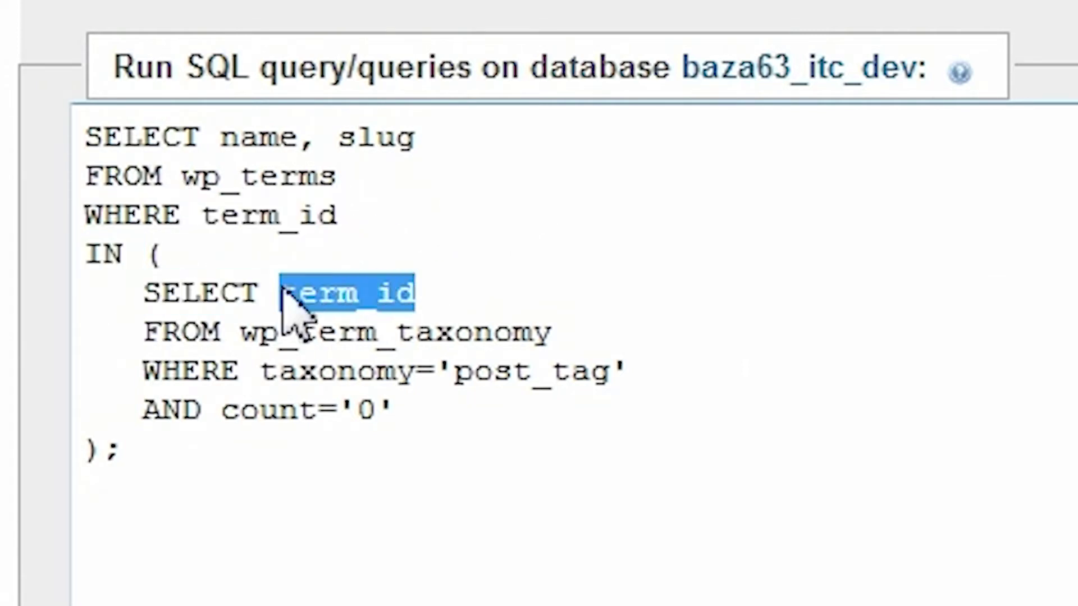
pyautogui.moveTo(241, 332)
pyautogui.mouseDown()
pyautogui.moveTo(330, 345)
pyautogui.moveTo(500, 326)
pyautogui.mouseUp()
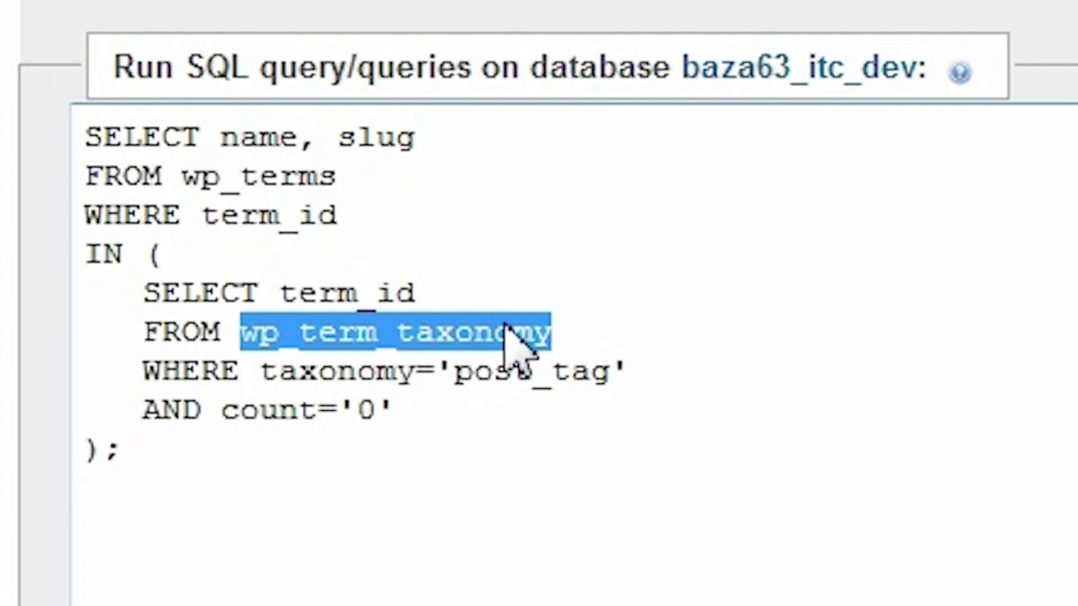
pyautogui.moveTo(256, 382); pyautogui.dragTo(390, 382)
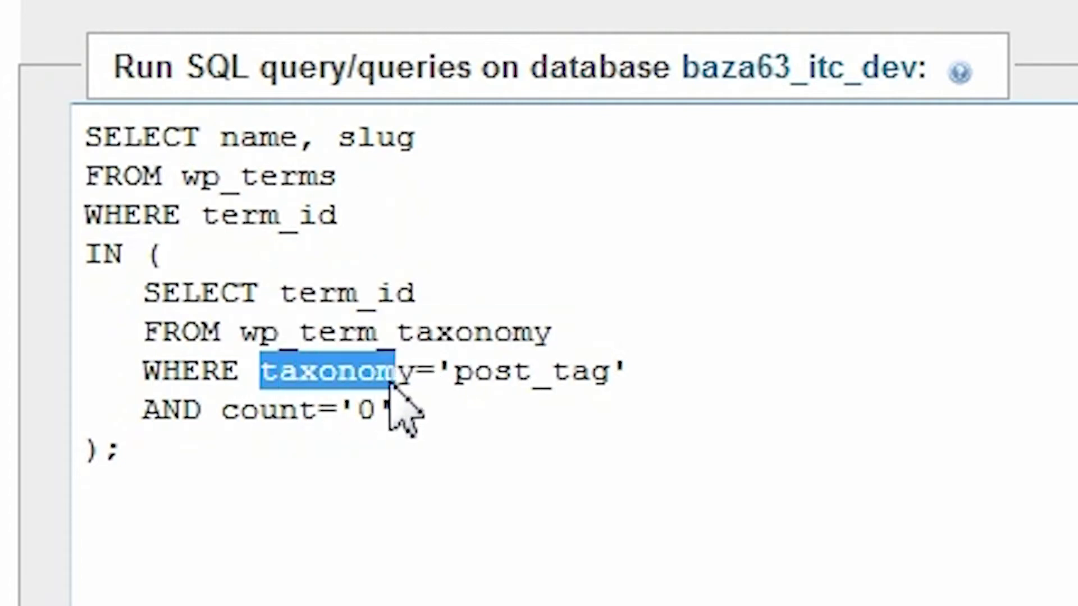
pyautogui.doubleClick(490, 376)
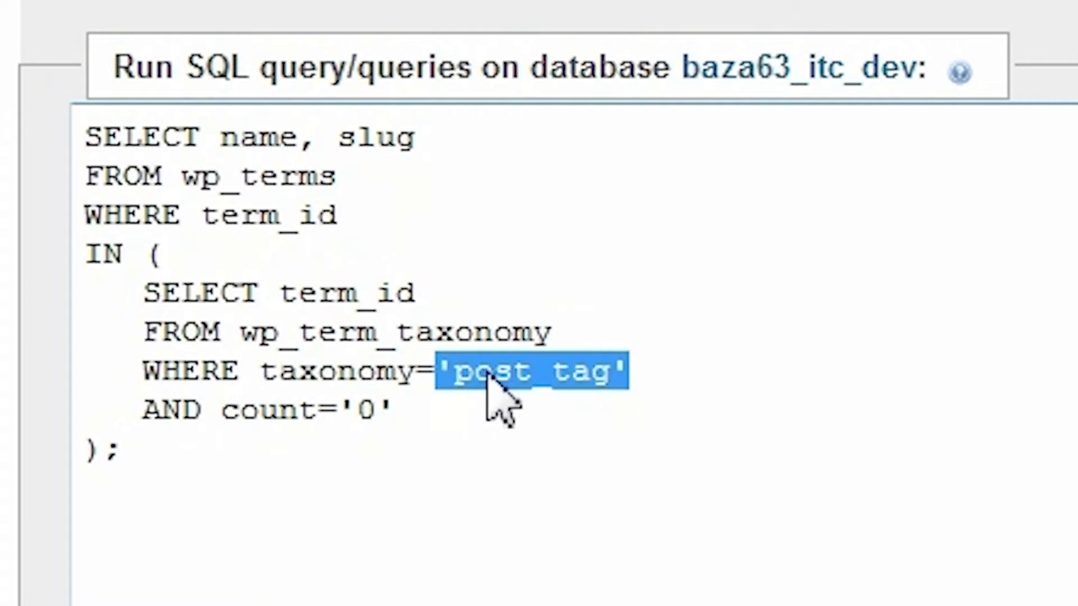
pyautogui.moveTo(212, 413); pyautogui.dragTo(406, 413)
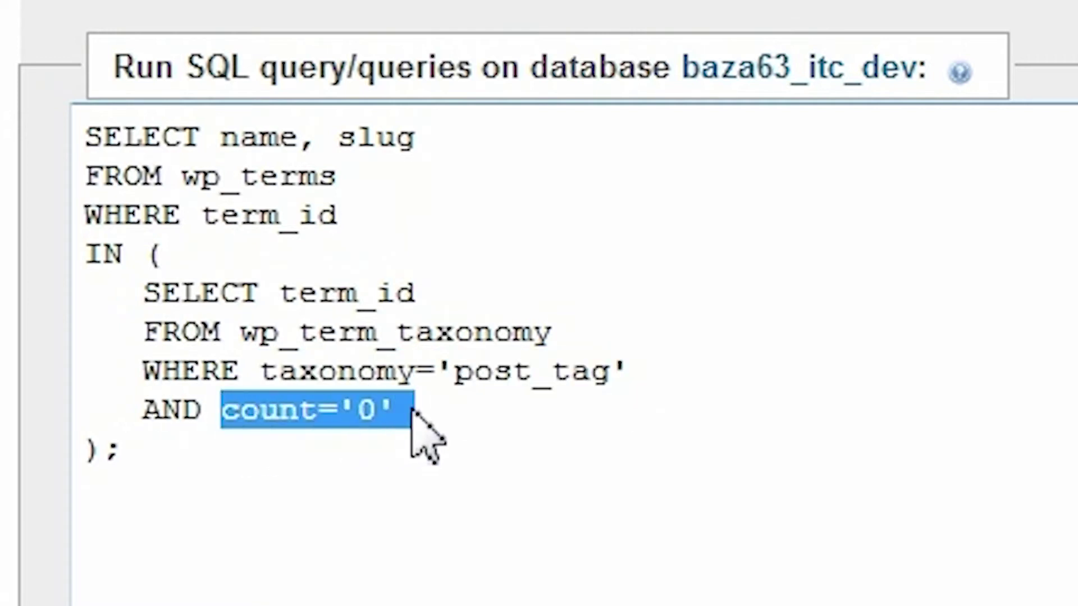
pyautogui.click(375, 410)
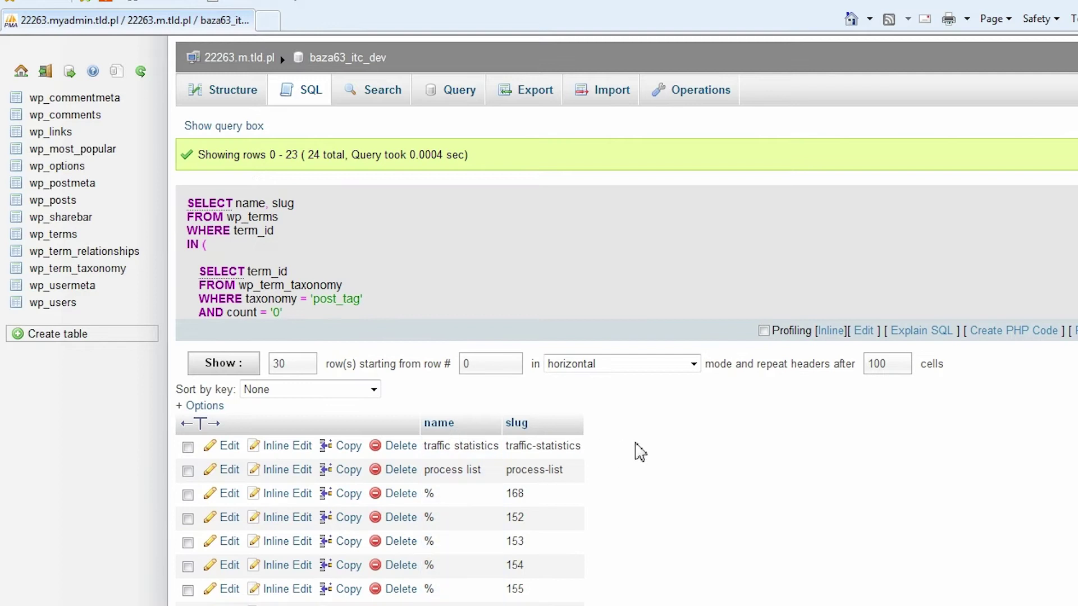
pyautogui.scroll(-3, 658, 448)
pyautogui.scroll(-2, 652, 447)
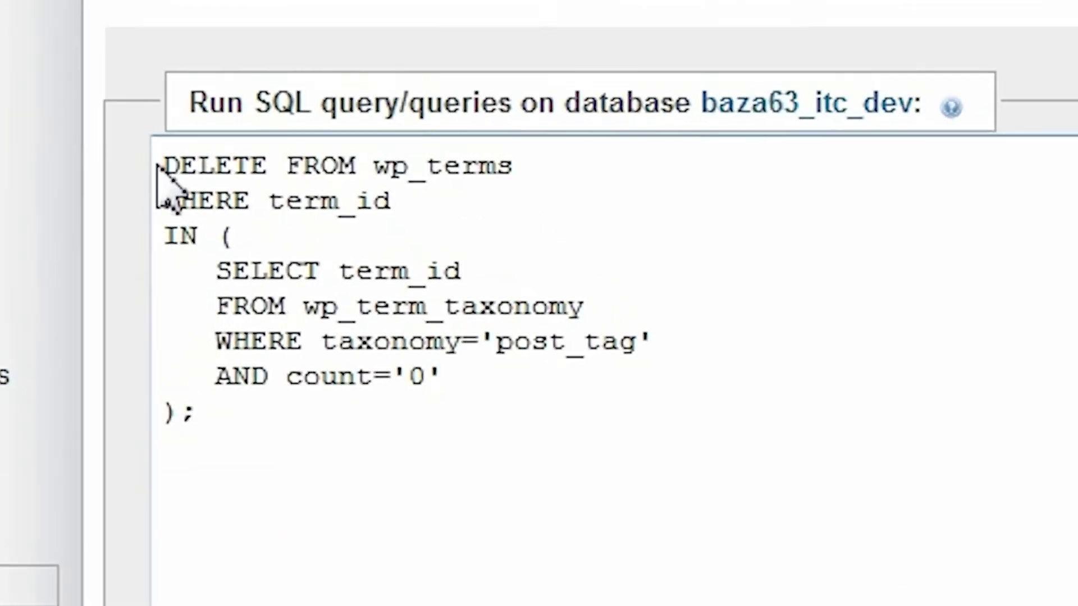
# Review the DELETE FROM wp_terms WHERE ... IN (SELECT ...) query structure
pyautogui.moveTo(431, 161)
pyautogui.mouseDown()
pyautogui.moveTo(534, 161)
pyautogui.moveTo(440, 174)
pyautogui.mouseUp()
pyautogui.moveTo(327, 168); pyautogui.dragTo(525, 175)
pyautogui.click(419, 260)
pyautogui.moveTo(64, 211)
pyautogui.mouseDown()
pyautogui.moveTo(190, 216)
pyautogui.moveTo(359, 202)
pyautogui.mouseUp()
pyautogui.doubleClick(91, 261)
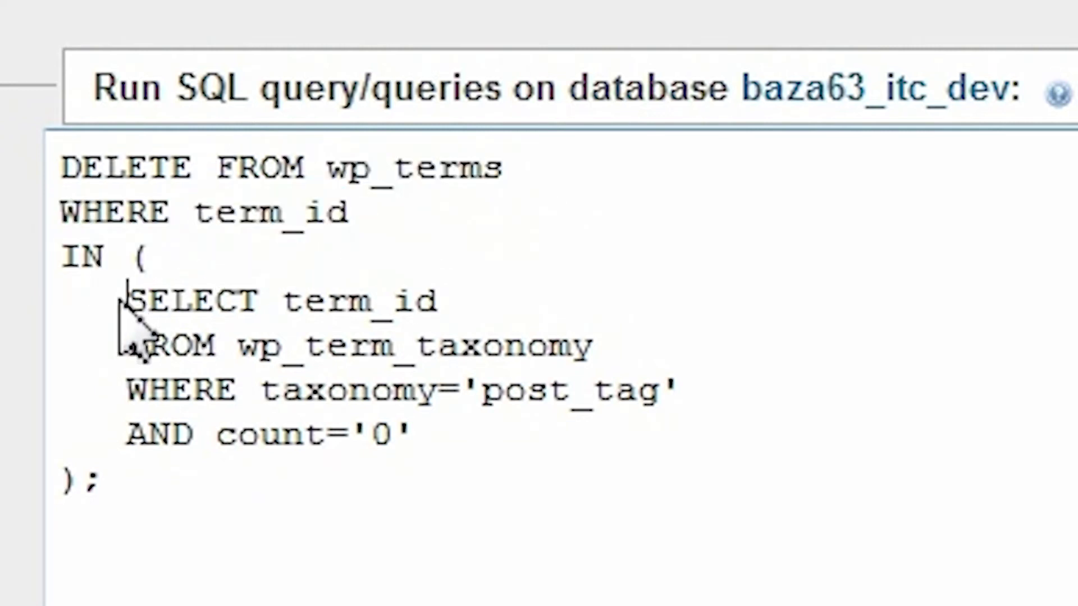
pyautogui.moveTo(127, 301); pyautogui.dragTo(438, 304)
pyautogui.doubleClick(200, 354)
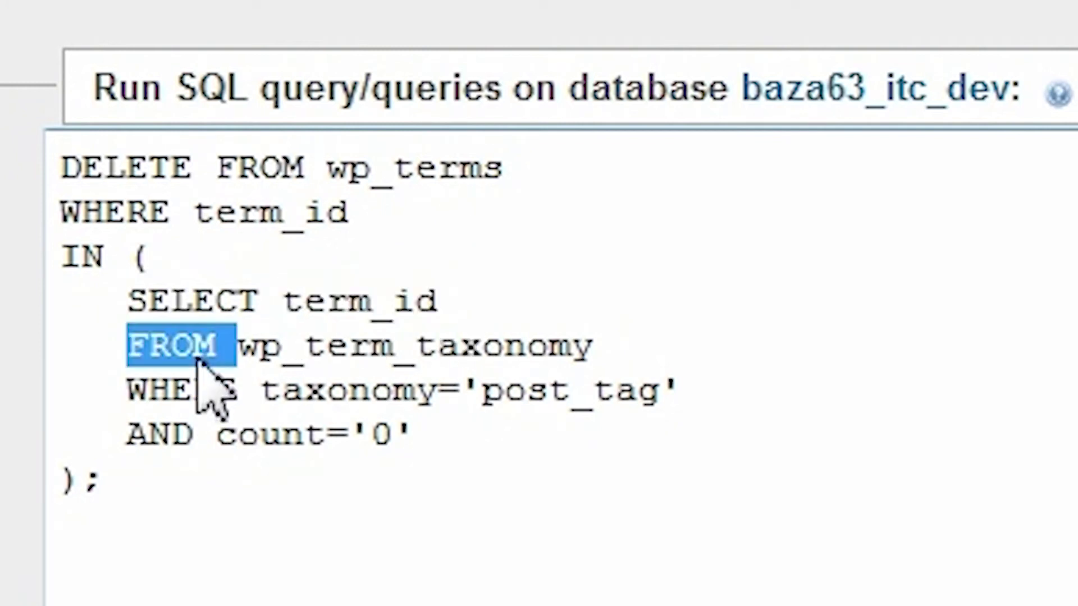
pyautogui.click(323, 361)
# Review the wp_term_taxonomy subquery conditions taxonomy='post_tag' AND count='0'
pyautogui.moveTo(241, 356); pyautogui.dragTo(558, 353)
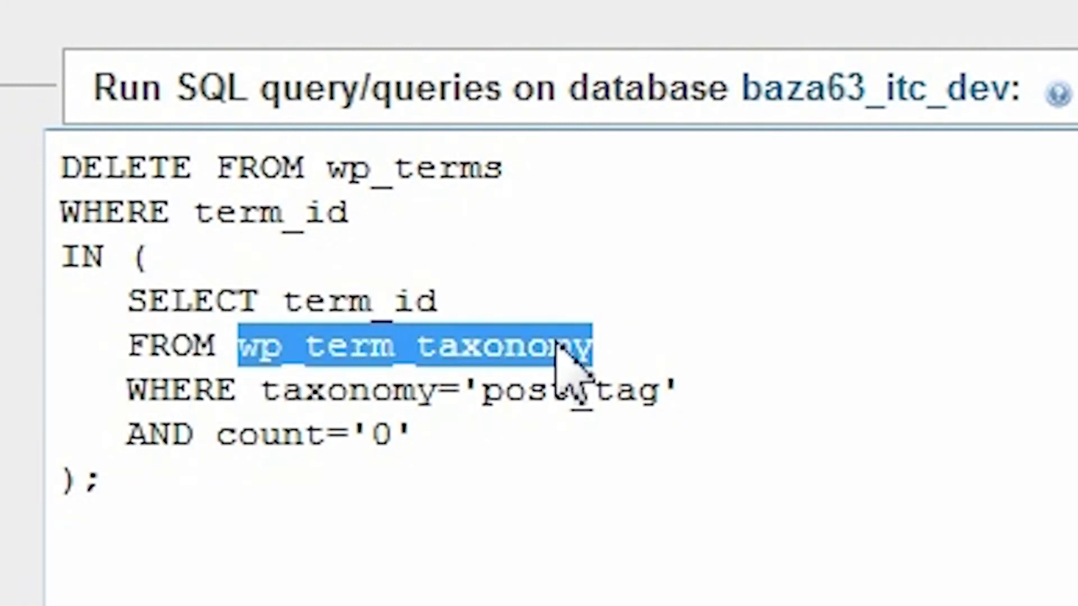
pyautogui.doubleClick(155, 403)
pyautogui.click(276, 401)
pyautogui.moveTo(250, 403); pyautogui.dragTo(698, 434)
pyautogui.doubleClick(173, 446)
pyautogui.moveTo(213, 446); pyautogui.dragTo(458, 444)
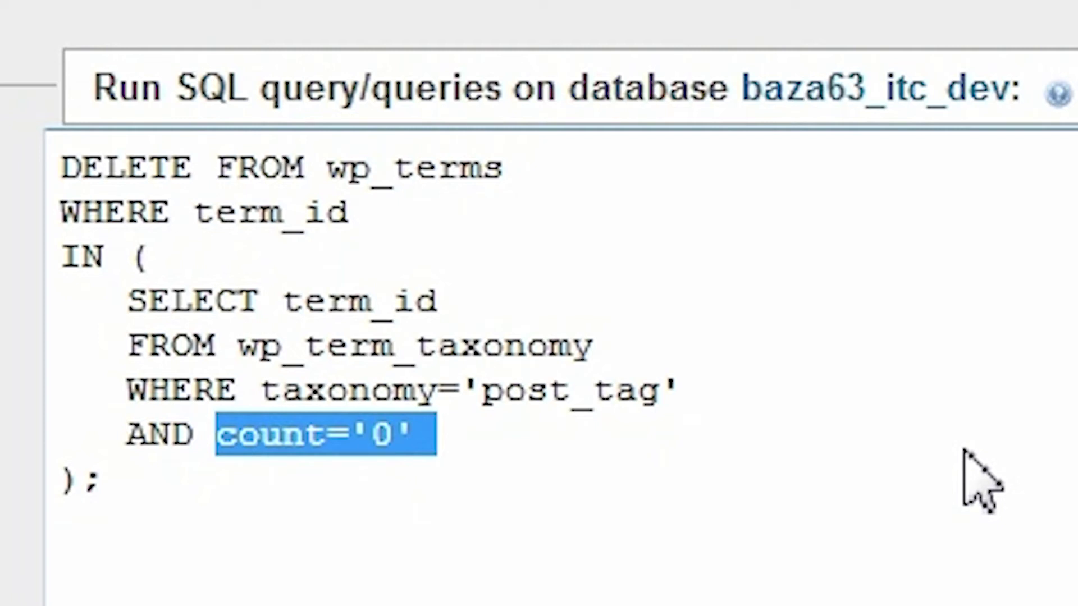
# Run the DELETE query and confirm 24 rows were deleted
pyautogui.click(981, 480)
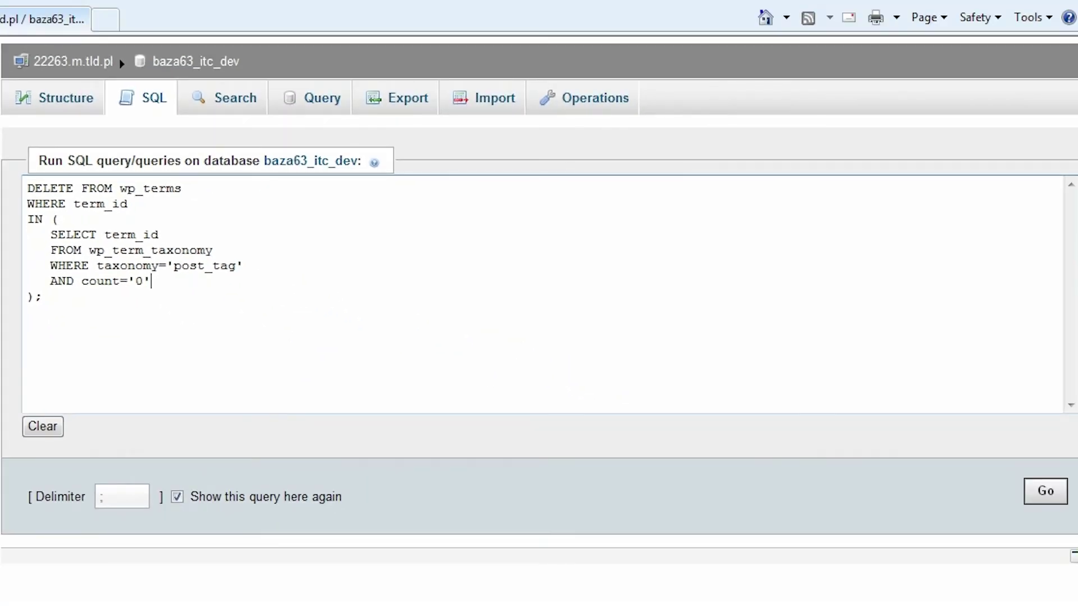
pyautogui.click(1045, 491)
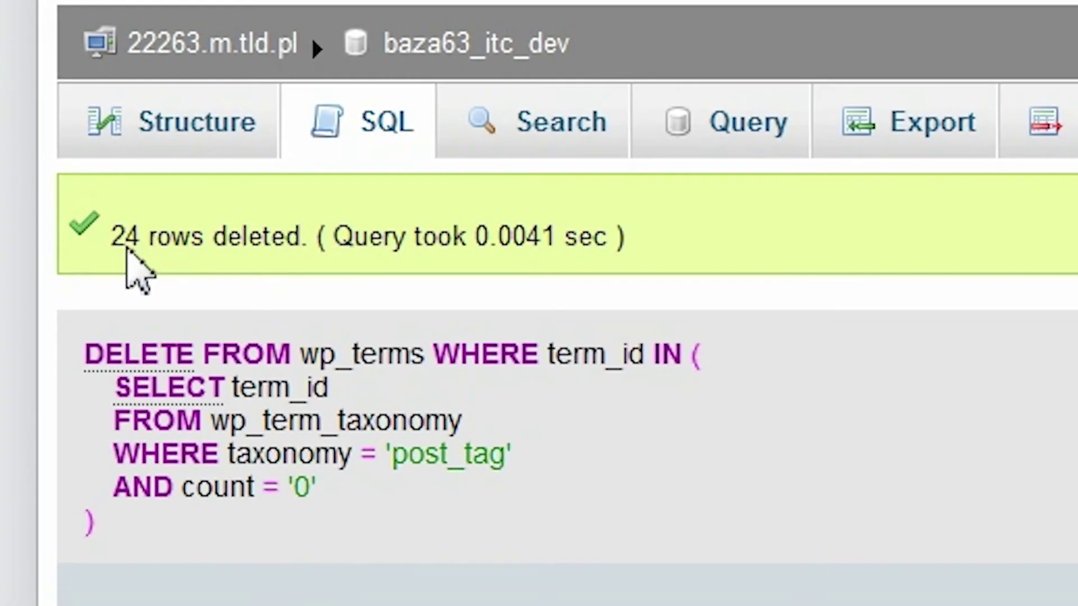
pyautogui.doubleClick(34, 154)
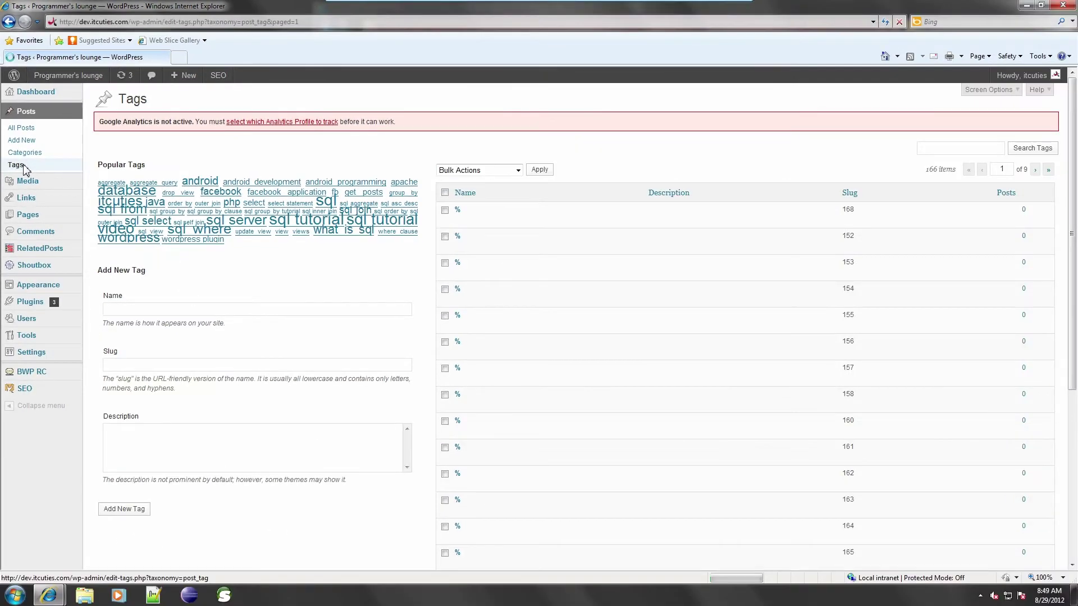
# Reload the WordPress Tags list to show the actual tag names
pyautogui.click(17, 165)
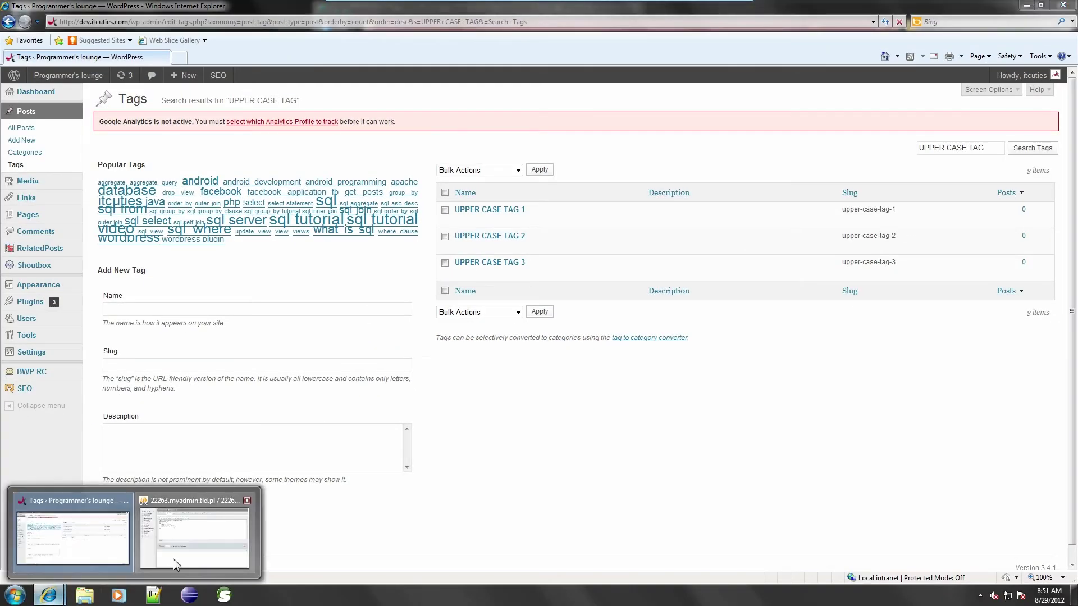
# In phpMyAdmin, review the UPDATE wp_terms SET name=LOWER(name) line
pyautogui.click(176, 564)
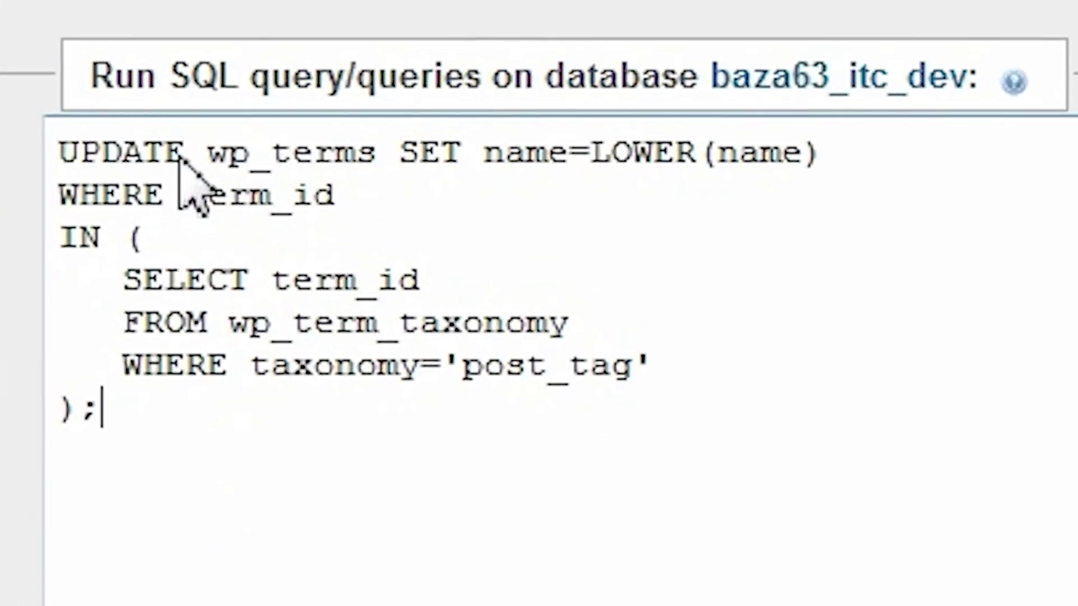
pyautogui.doubleClick(140, 161)
pyautogui.click(244, 152)
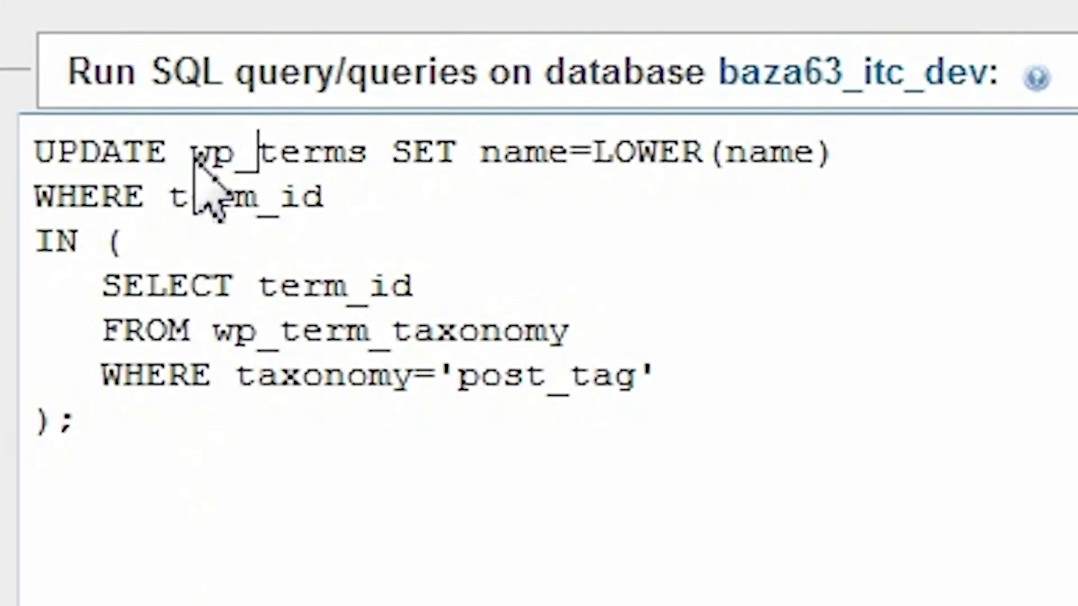
pyautogui.doubleClick(290, 150)
pyautogui.click(385, 205)
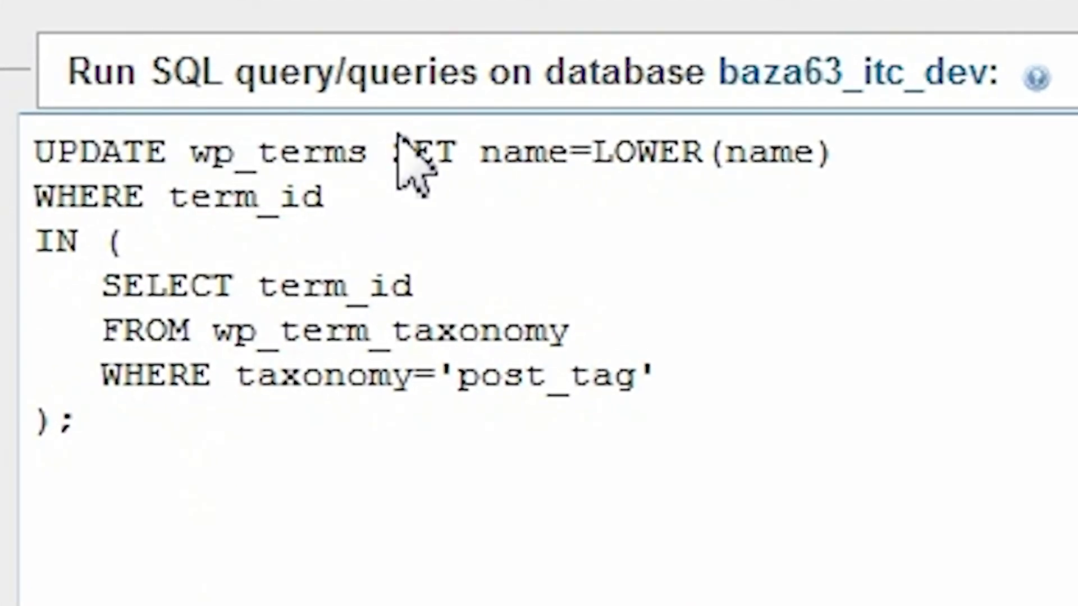
pyautogui.doubleClick(421, 152)
pyautogui.click(510, 160)
pyautogui.tripleClick(508, 158)
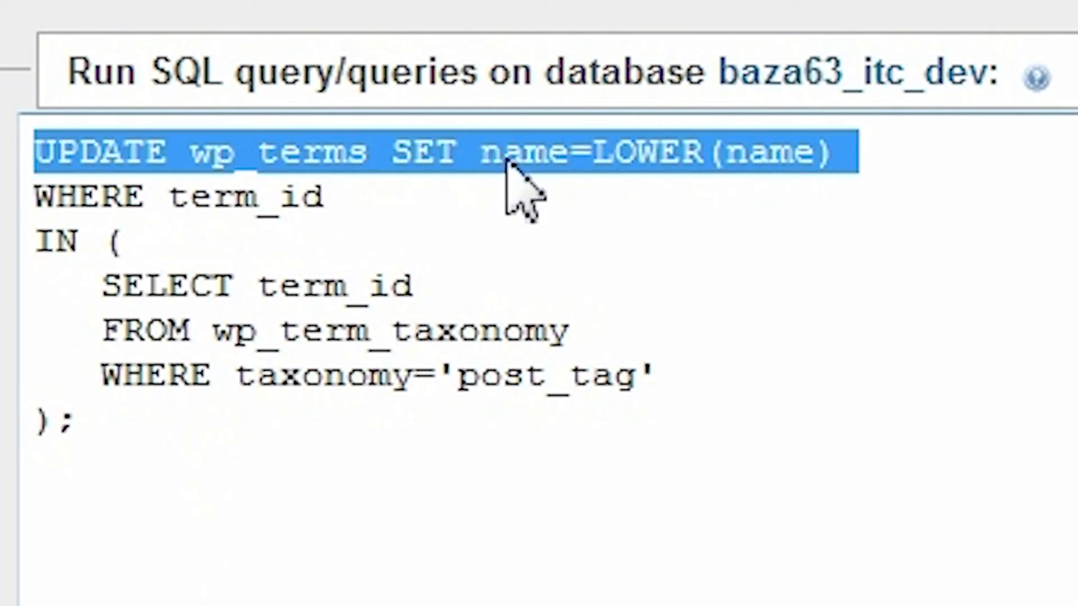
pyautogui.click(507, 161)
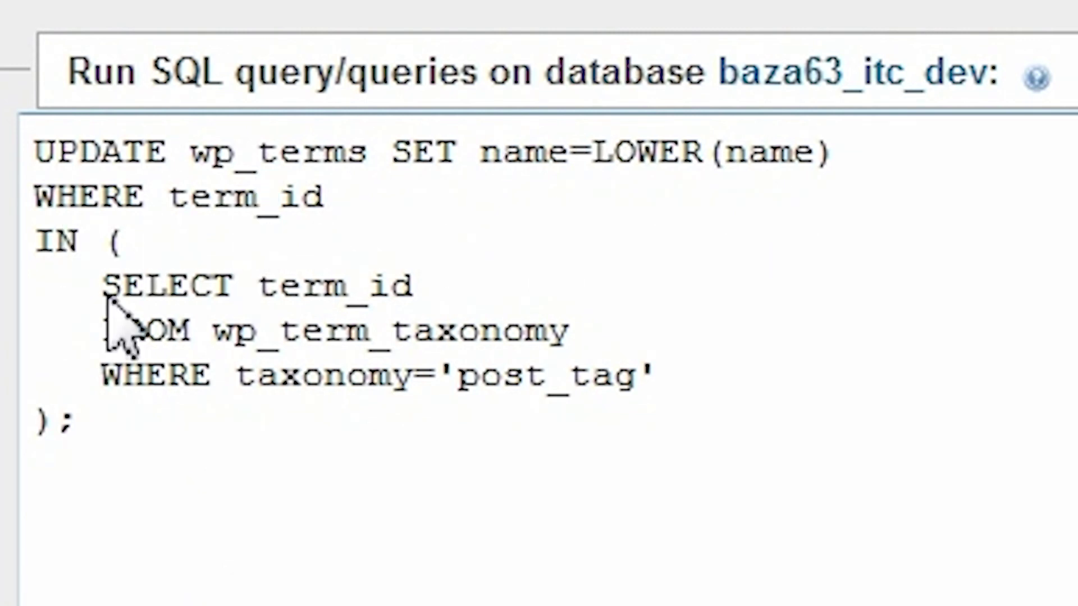
# Review the taxonomy='post_tag' subquery, then run the UPDATE, affecting 4 rows
pyautogui.doubleClick(107, 305)
pyautogui.doubleClick(317, 289)
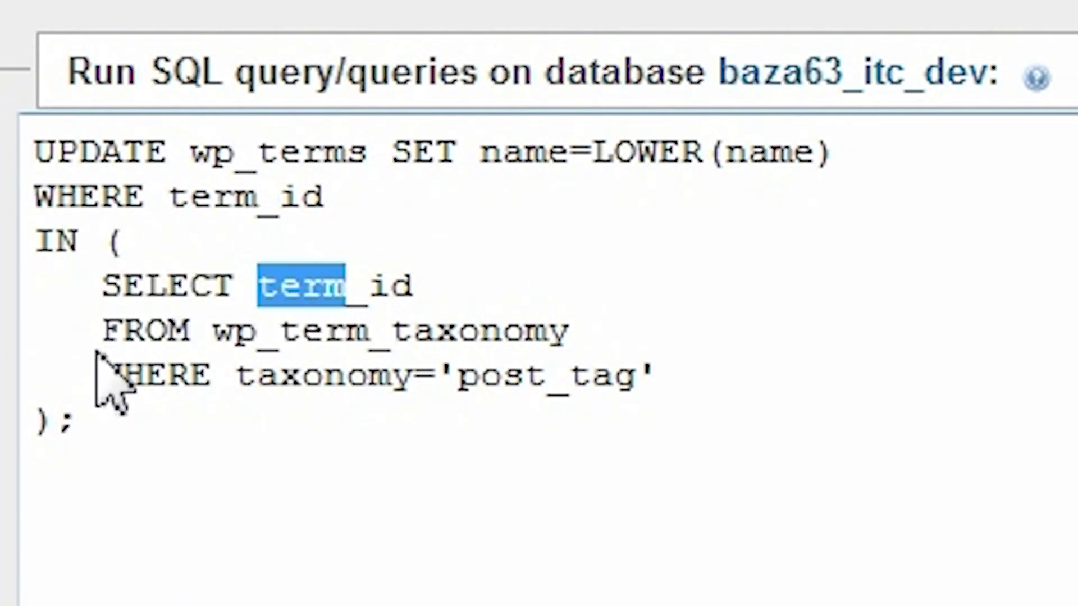
pyautogui.moveTo(101, 354); pyautogui.dragTo(548, 354)
pyautogui.doubleClick(507, 347)
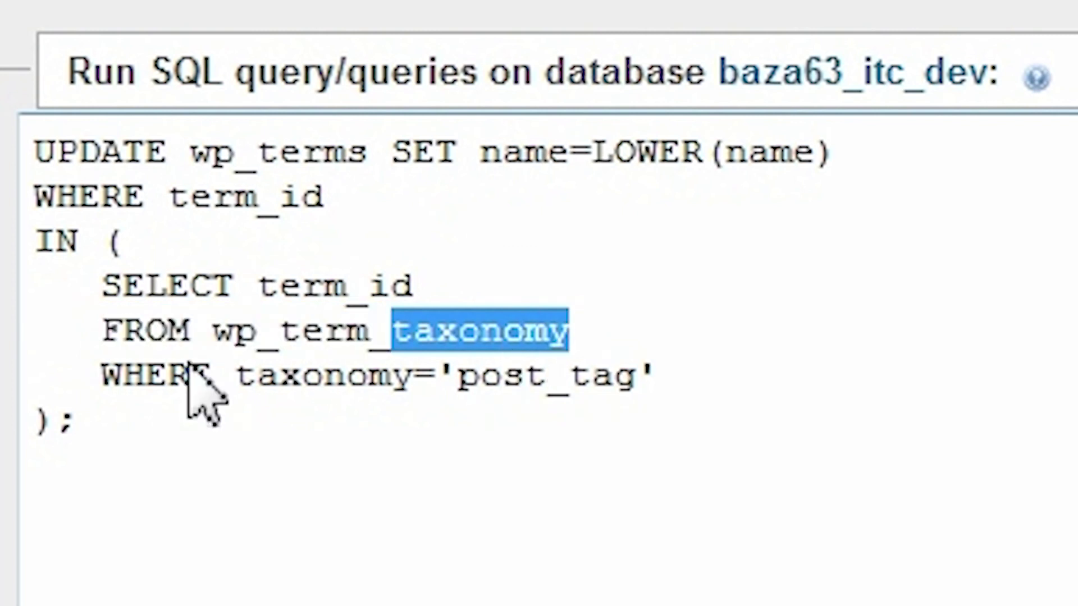
pyautogui.moveTo(212, 377); pyautogui.dragTo(655, 380)
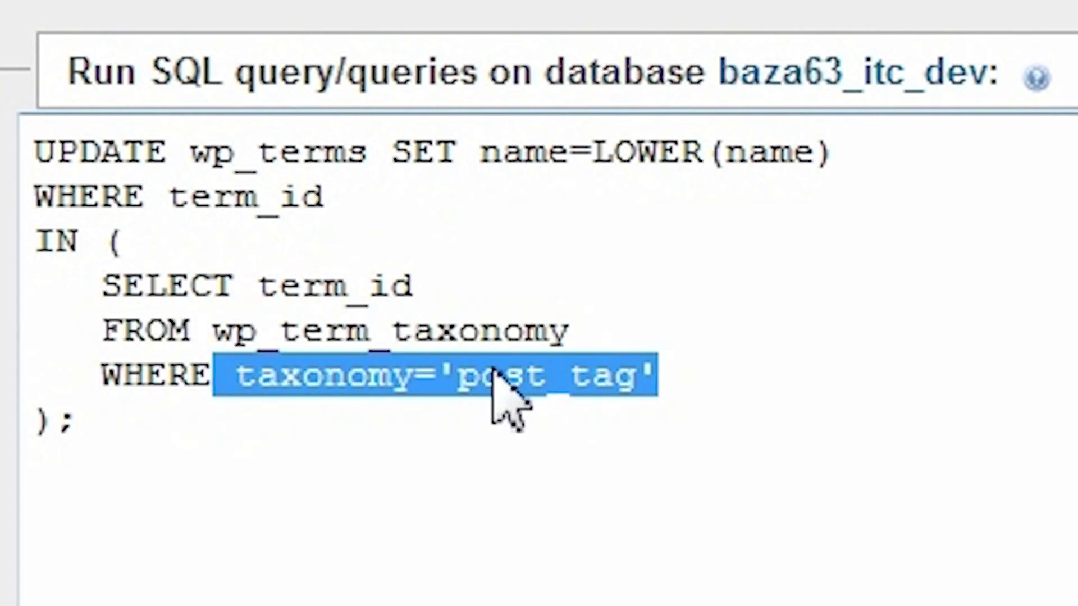
pyautogui.click(286, 322)
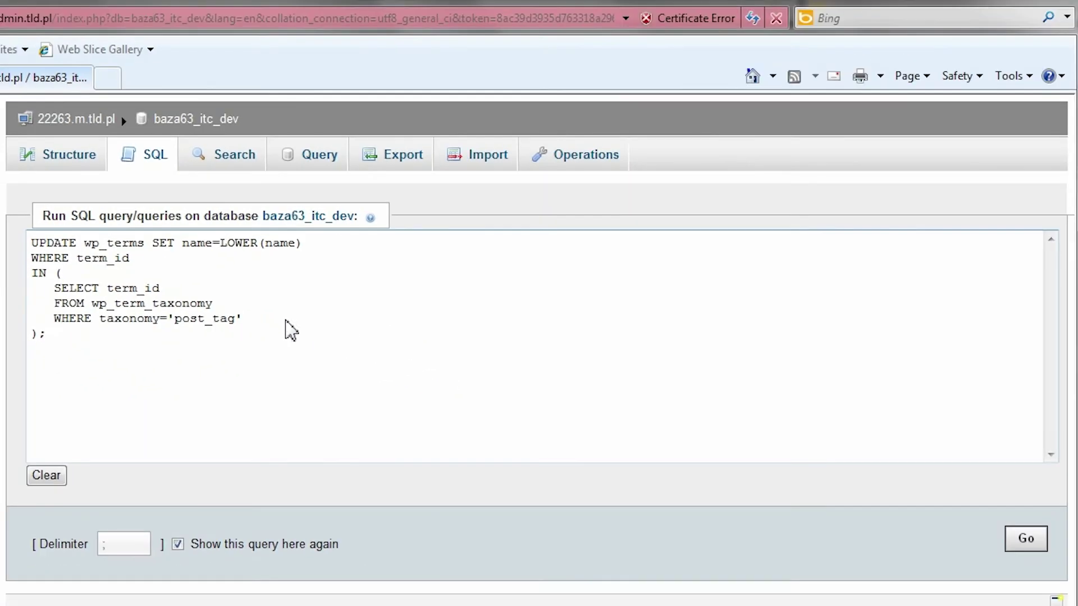
pyautogui.click(1017, 543)
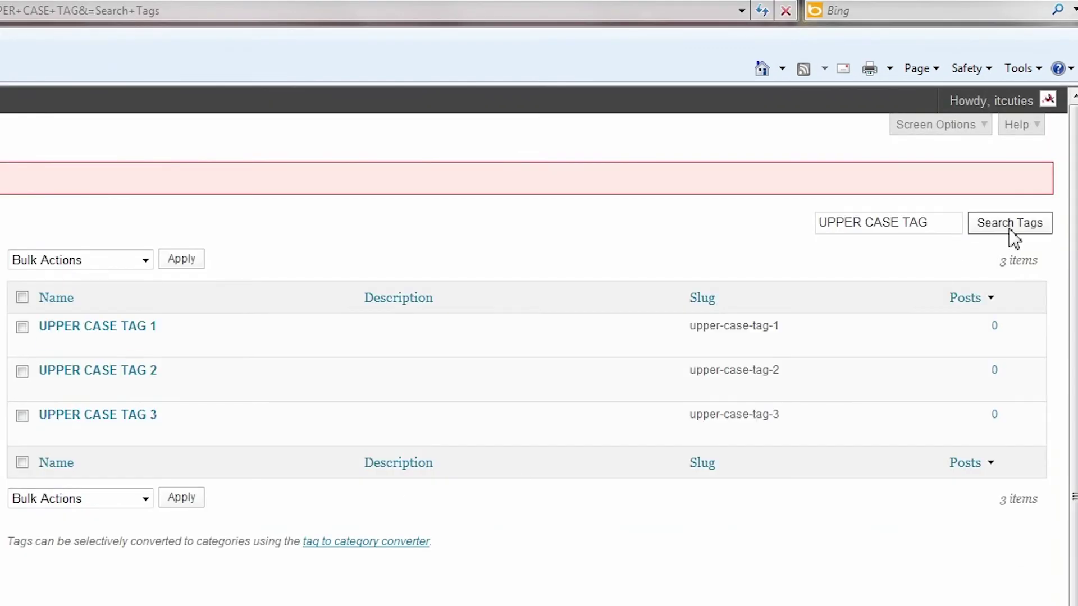
# Rerun the tag search to show upper case tag 1, 2 and 3 in lowercase
pyautogui.click(1011, 230)
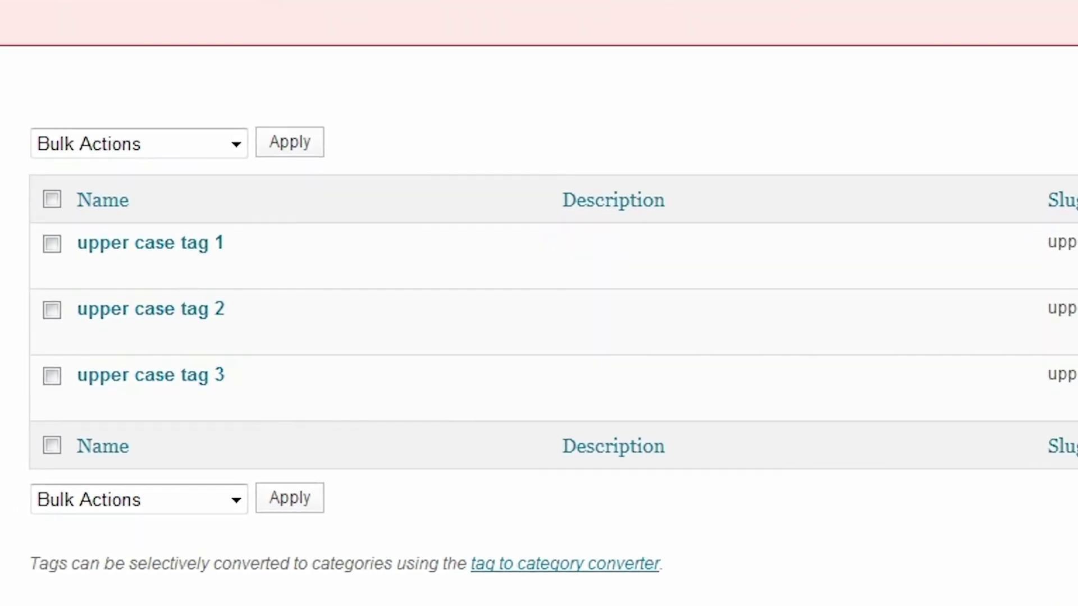